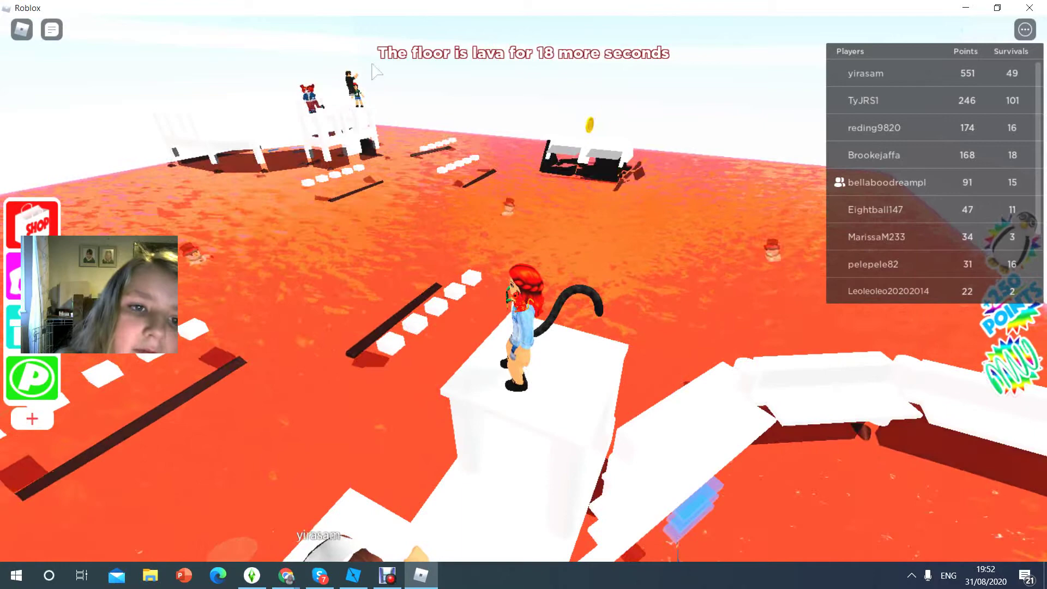
Step: Open chat and close it unsent while waiting out the lava round
key("slash")
type("dddddd")
key("Escape")
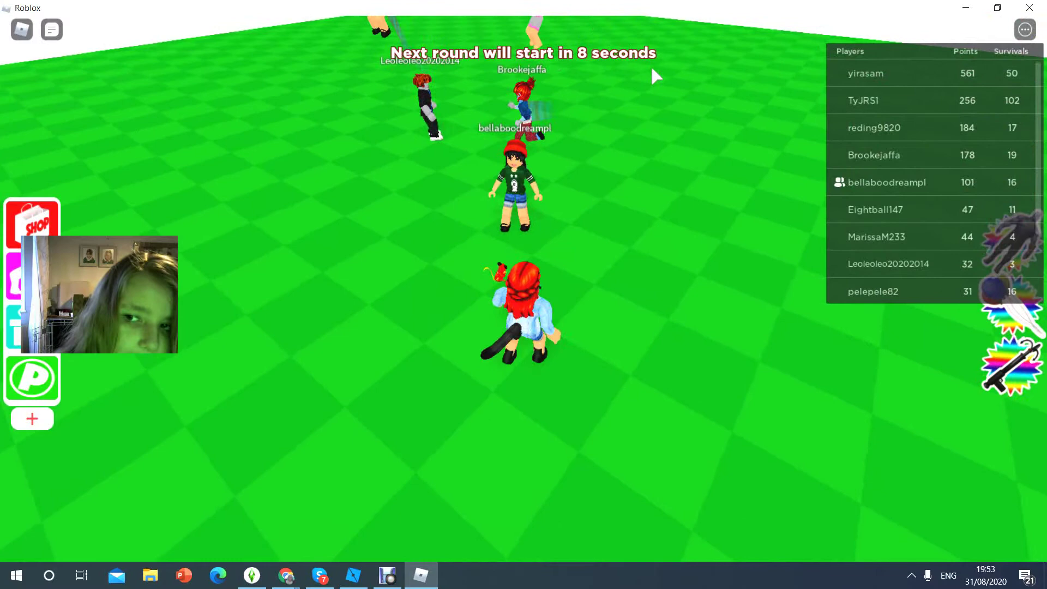
Step: Try buying the Penguin Pet in the shop, cancelling the Robux prompt
key("slash")
type("dddddd")
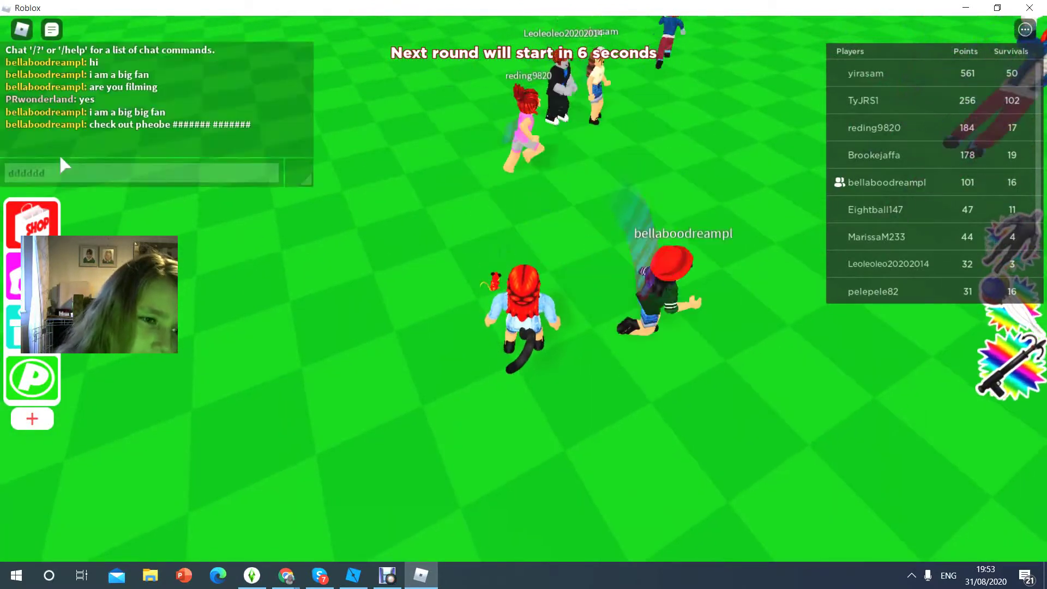
left_click(31, 223)
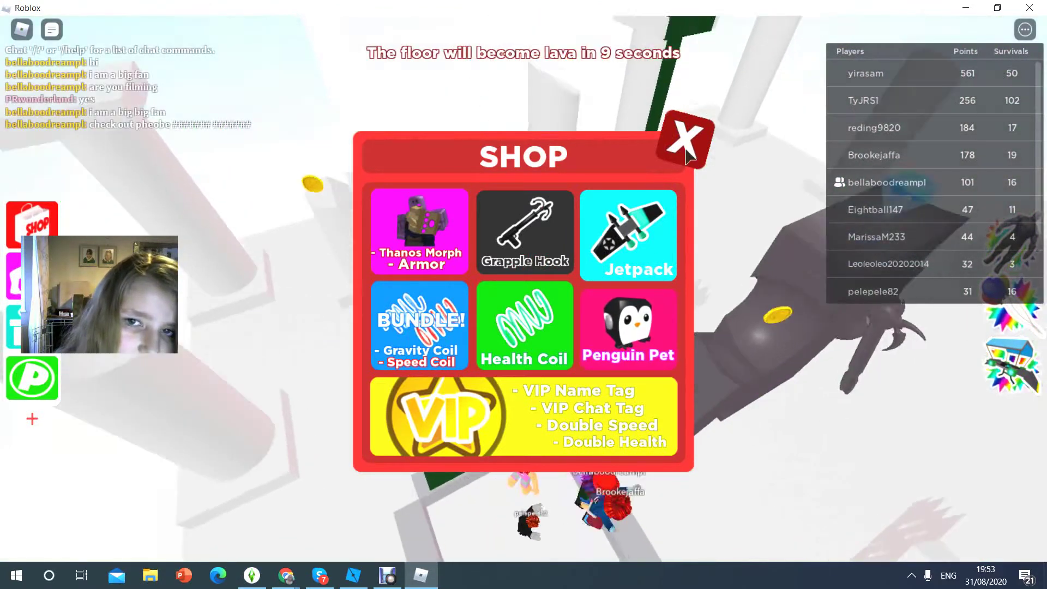
left_click(687, 141)
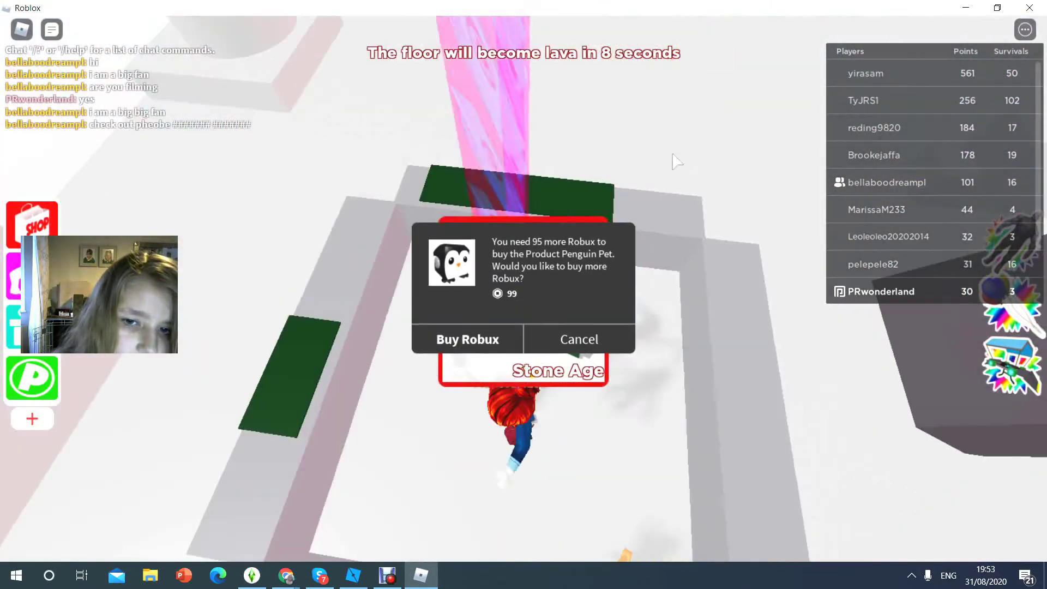
left_click(581, 344)
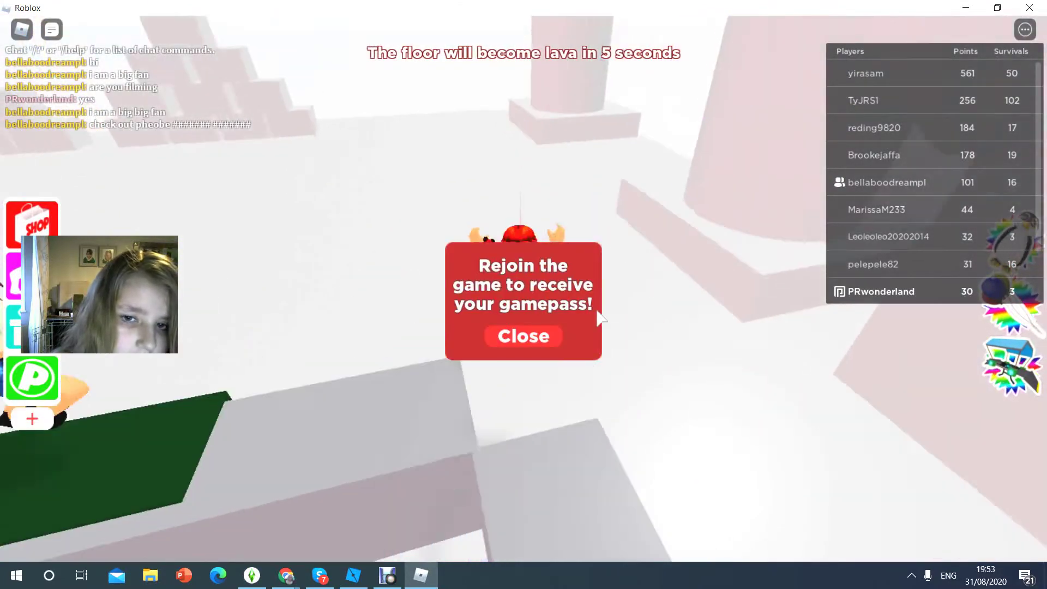
Step: Dismiss the rejoin notice and run into the new white map
left_click(550, 339)
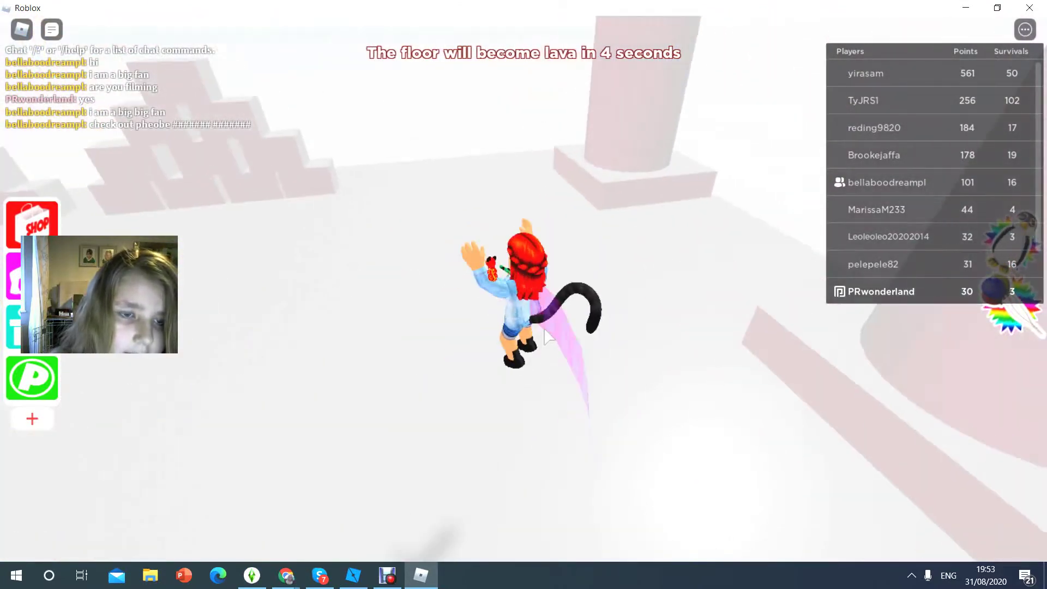
key("w")
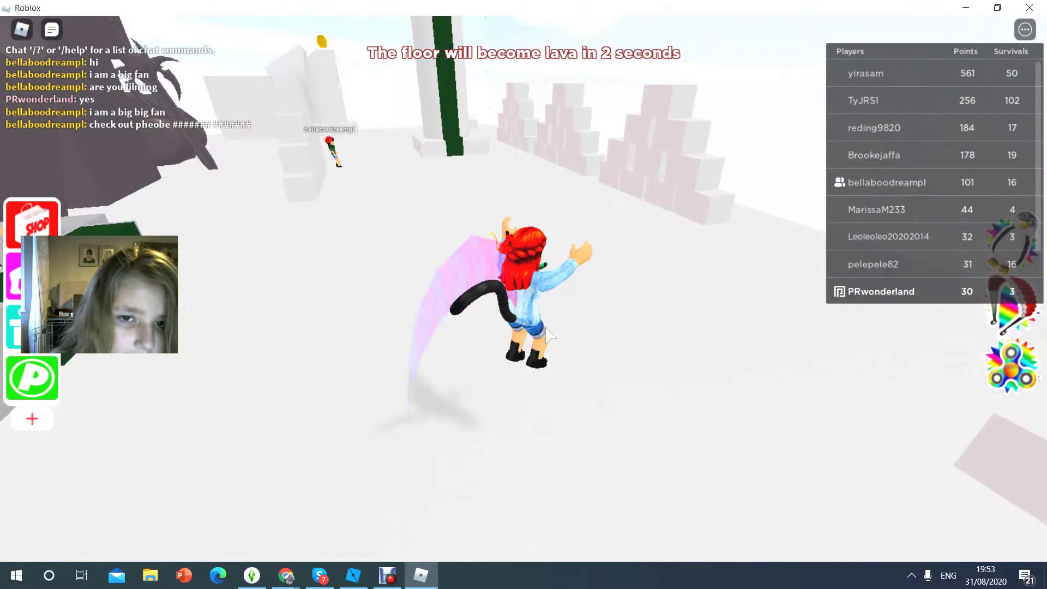
key("w")
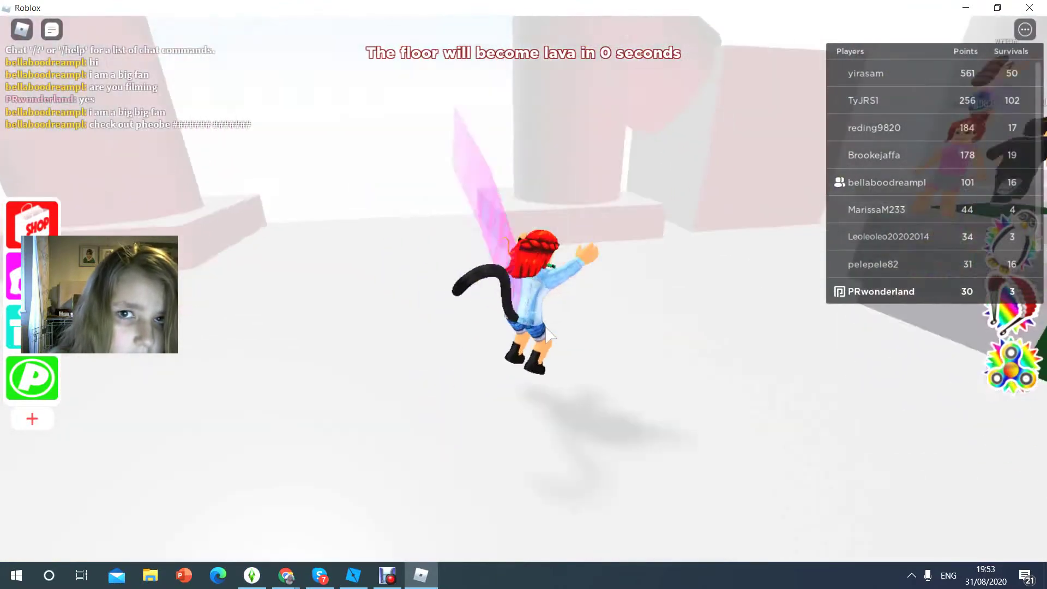
Step: Run and jump via the white pillar, dark blocks and red blocks until falling in
key("w")
key("w")
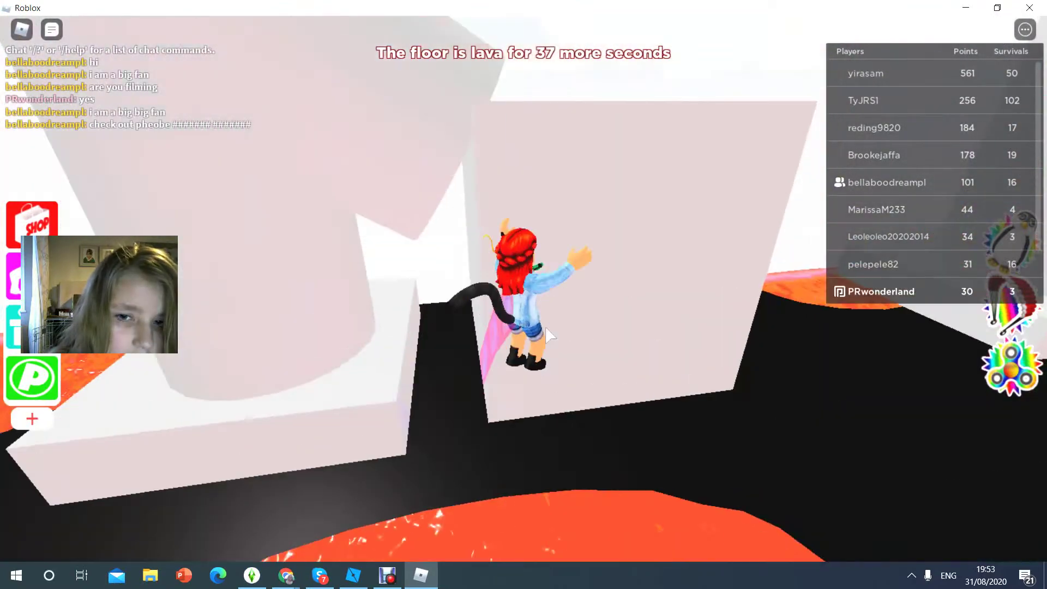
key("w")
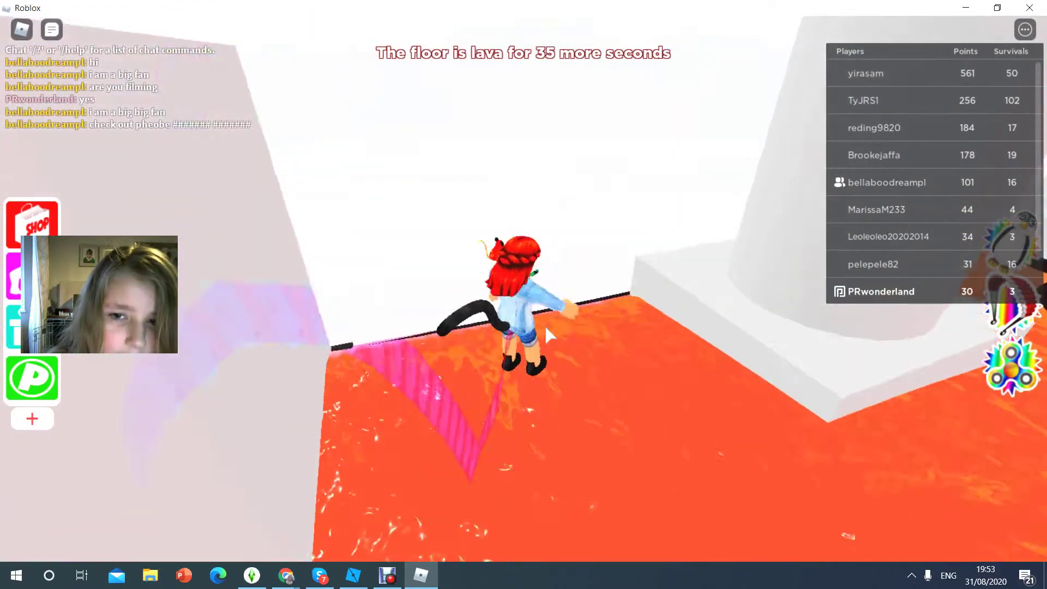
key("w")
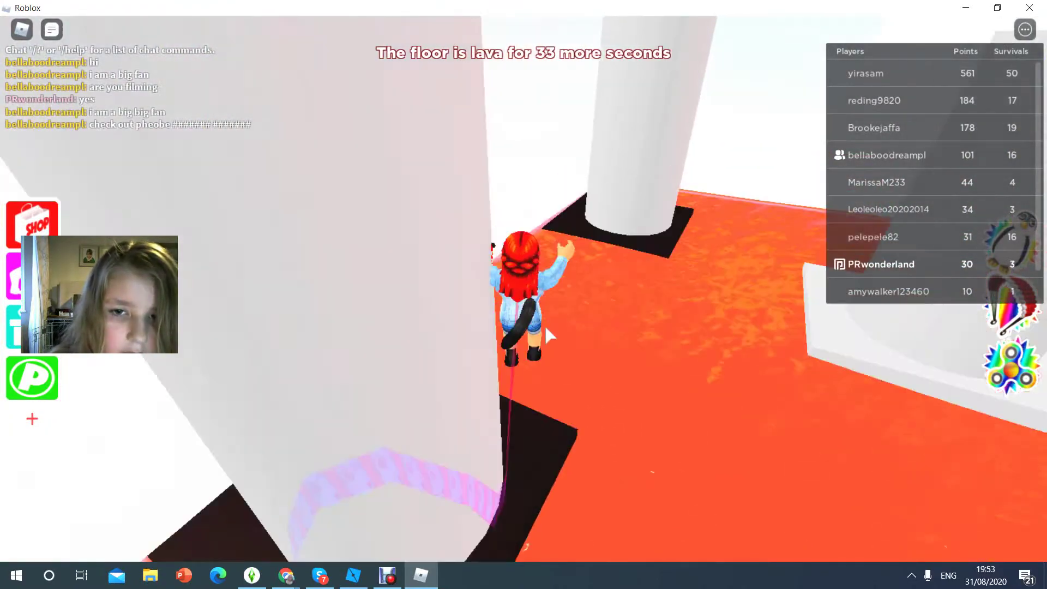
key("w")
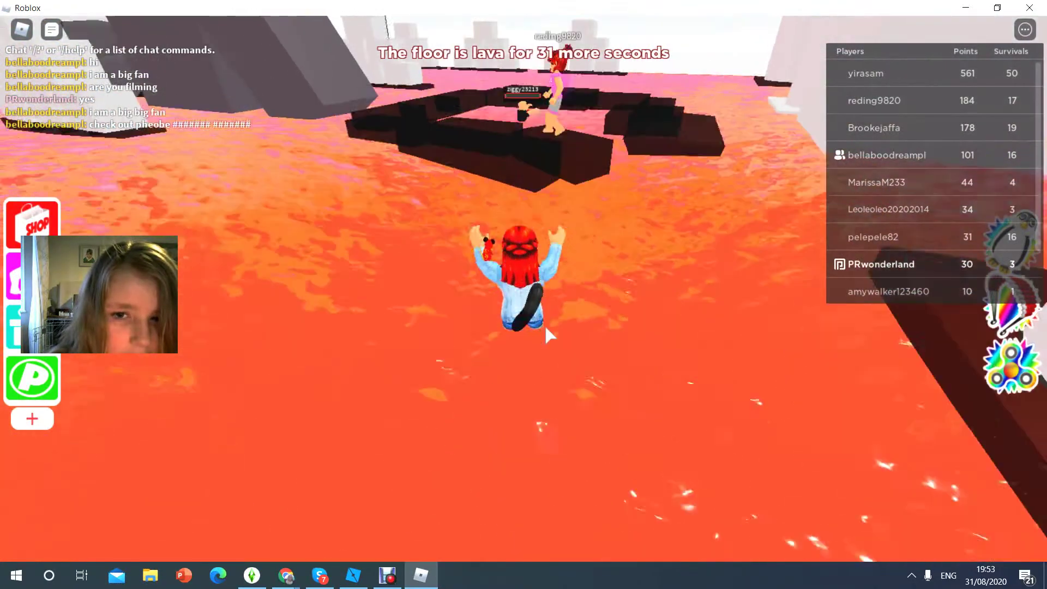
key("space")
key("w")
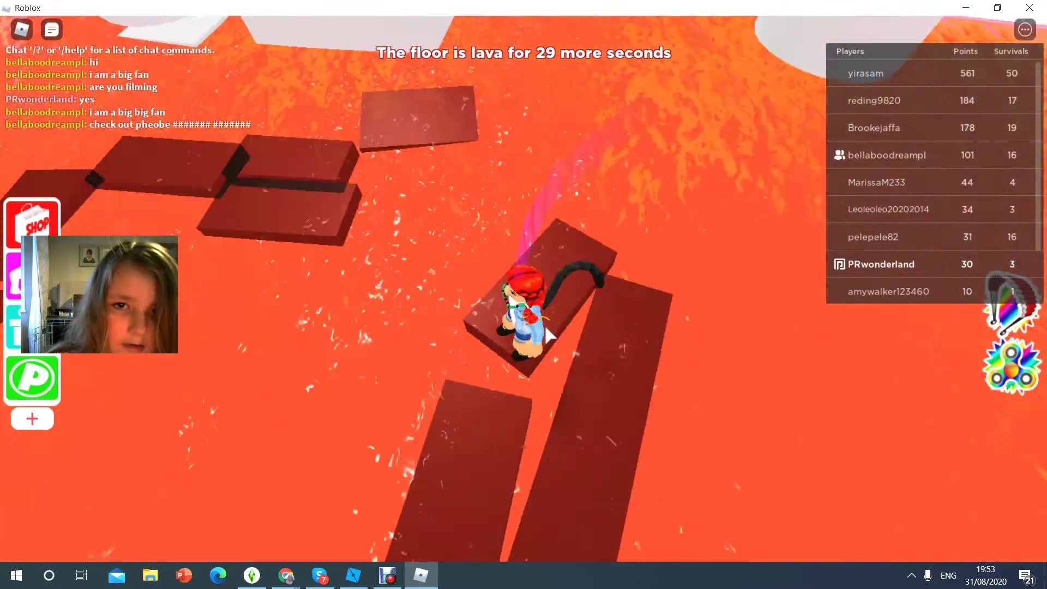
key("w")
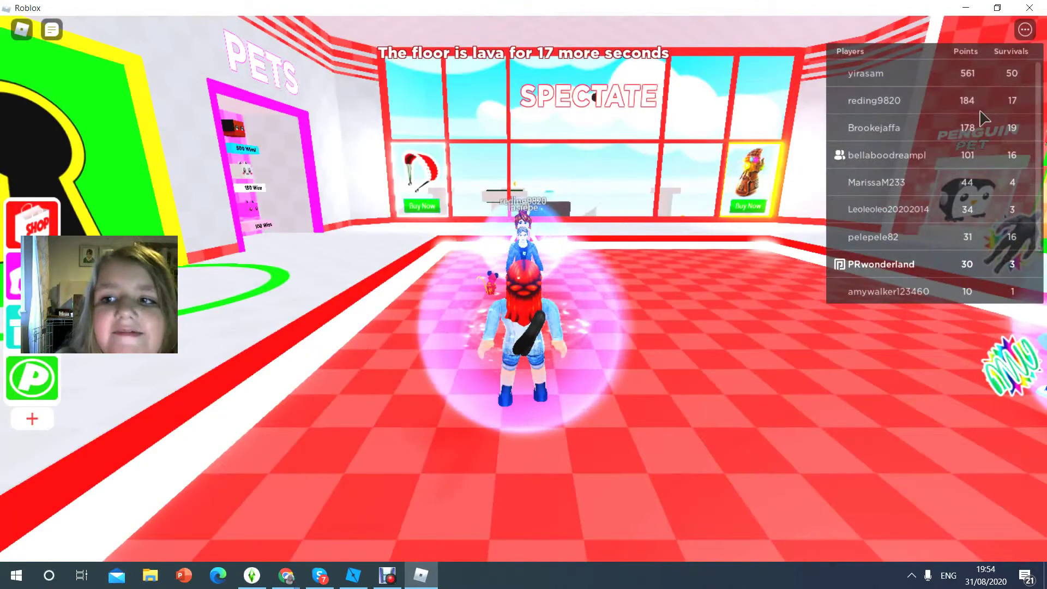
Step: Walk around the lobby toward the gear displays
key("w")
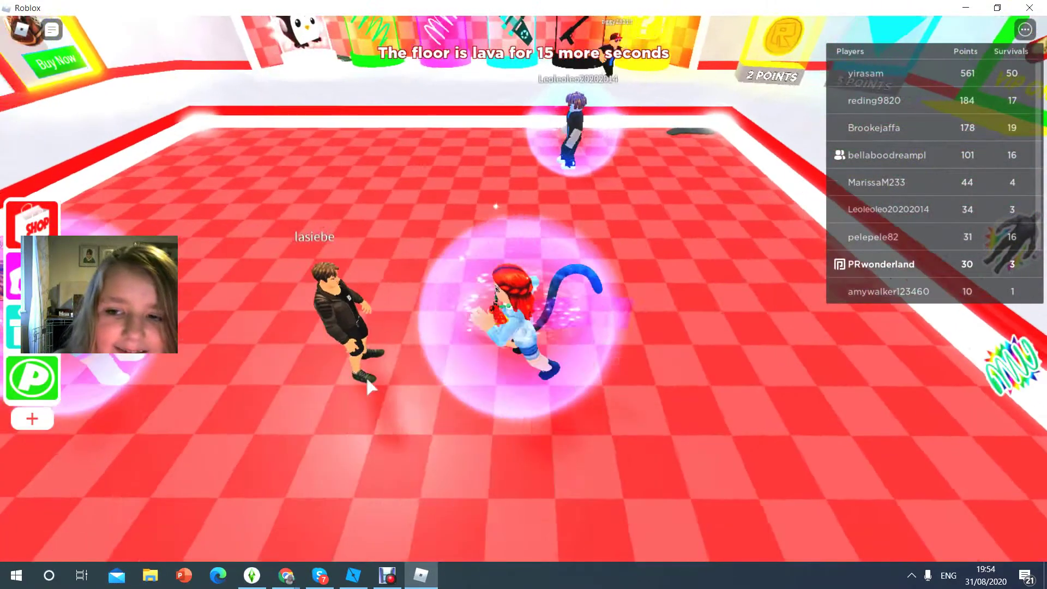
key("w")
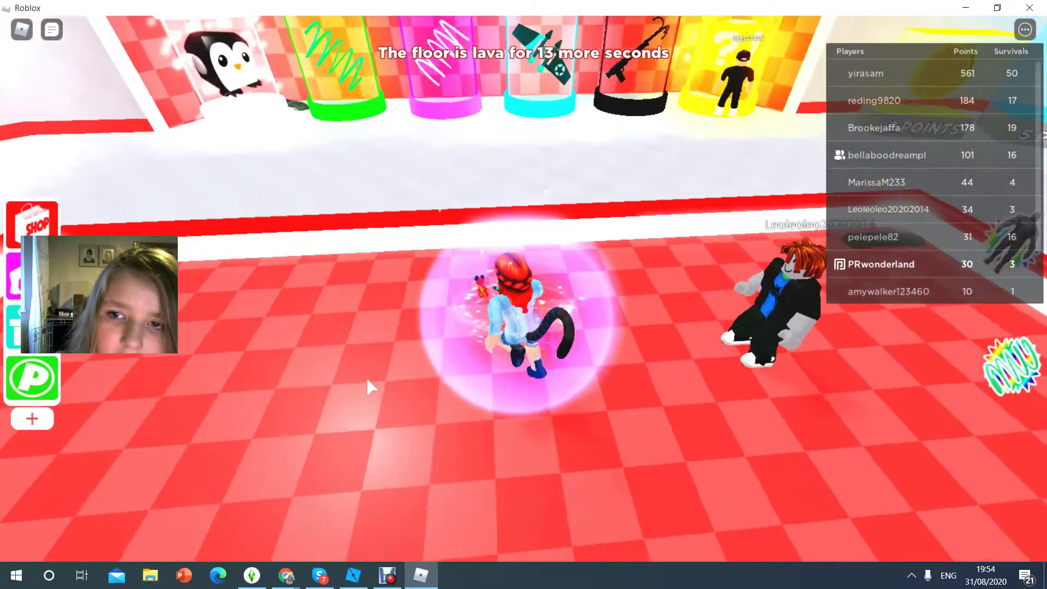
key("w")
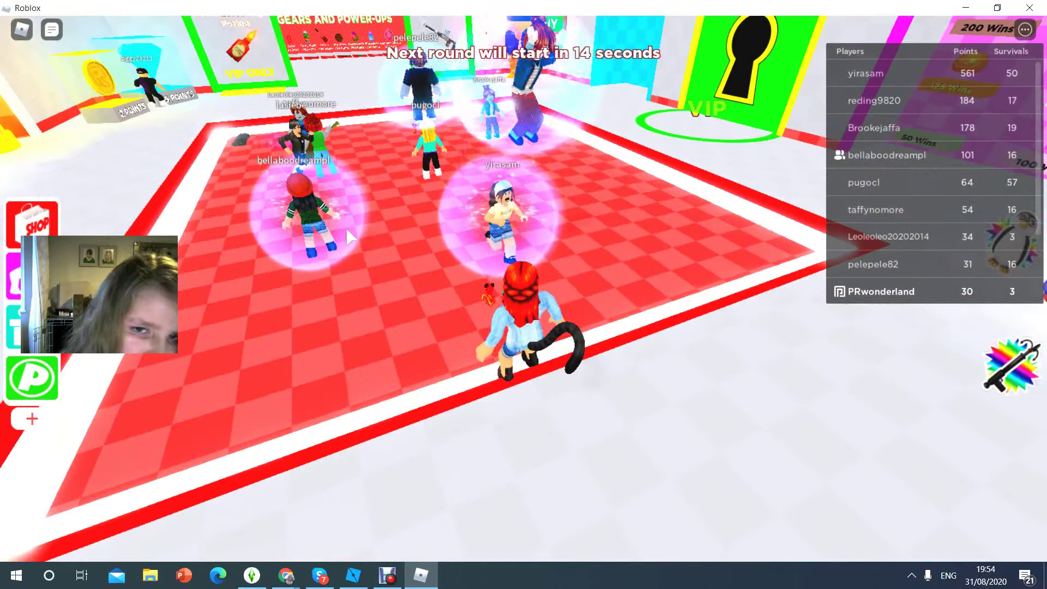
Step: Cross the red checkered floor past the VIP door into the pink Wins room
key("w")
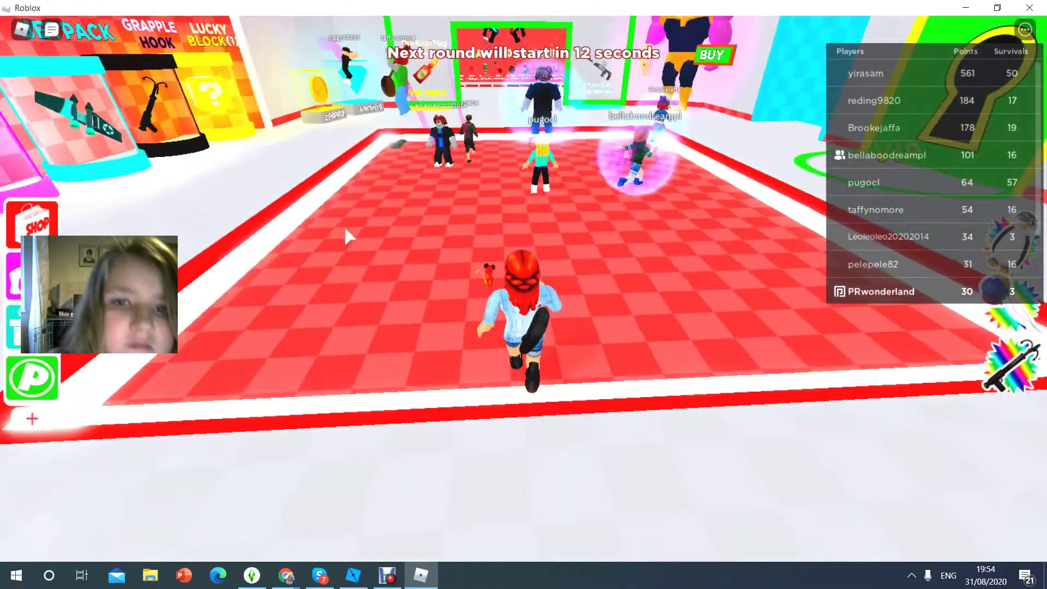
key("w")
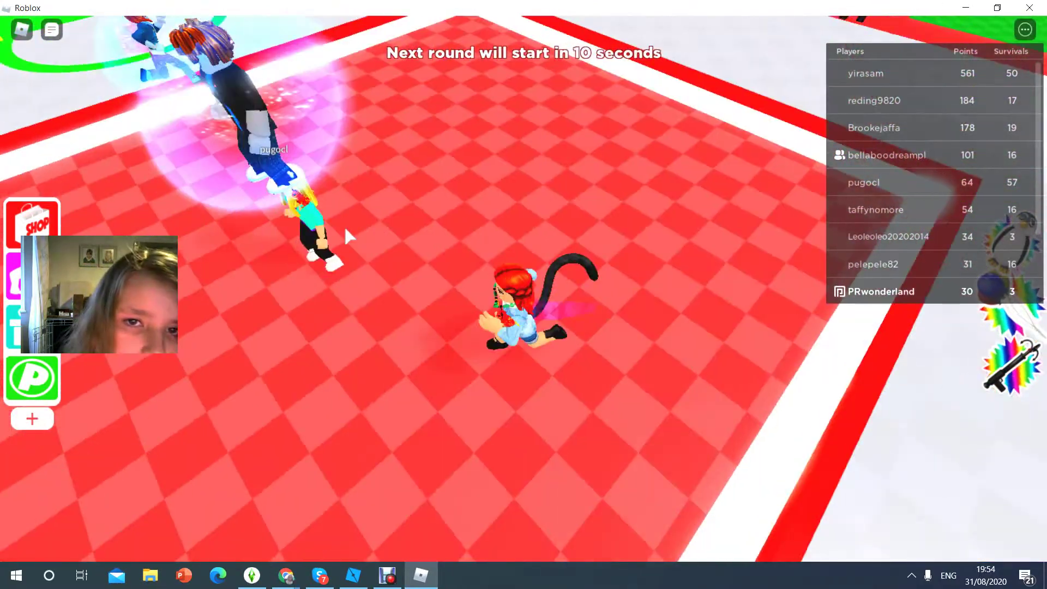
key("s")
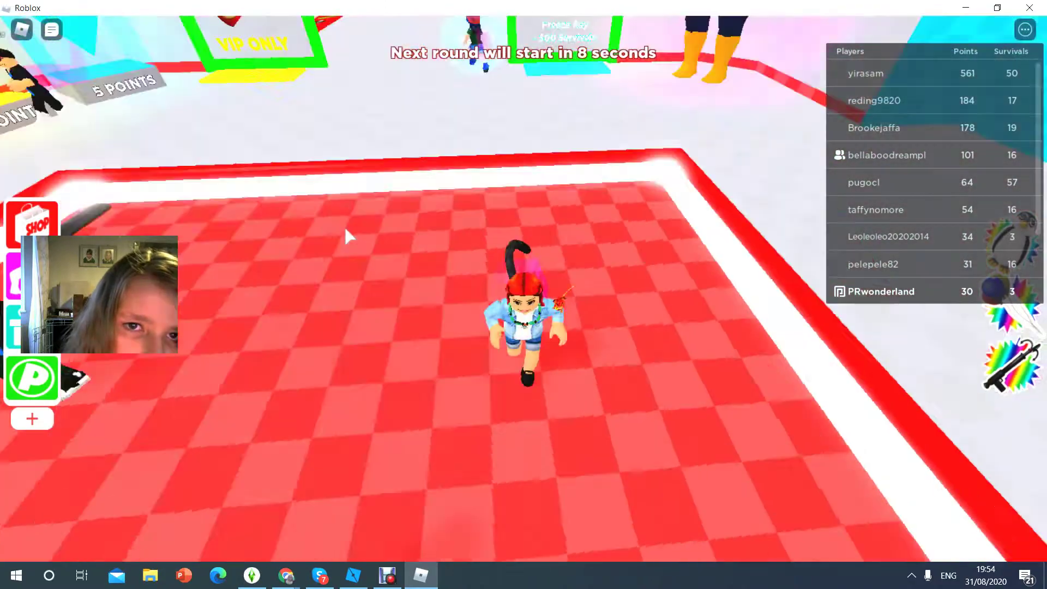
key("w")
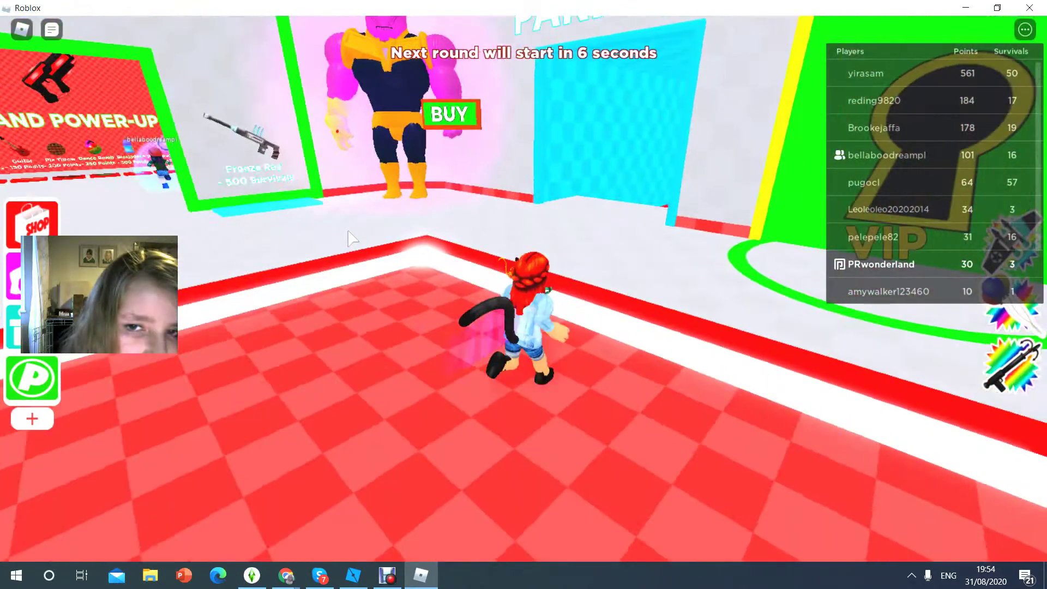
key("w")
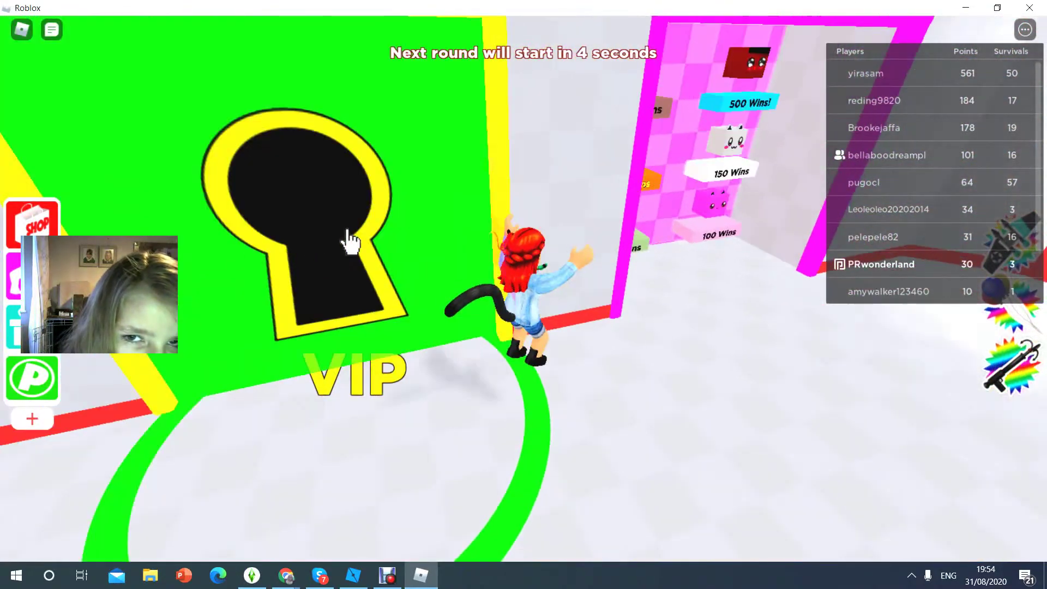
key("w")
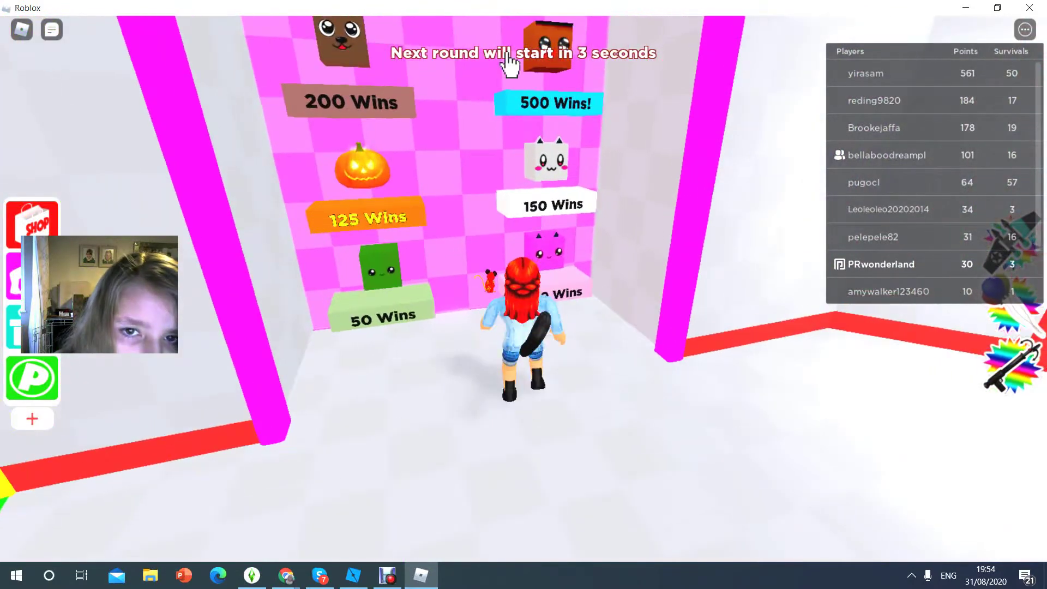
Step: Climb the brown staircase onto the high block as lava fills the Landscape map
key("w")
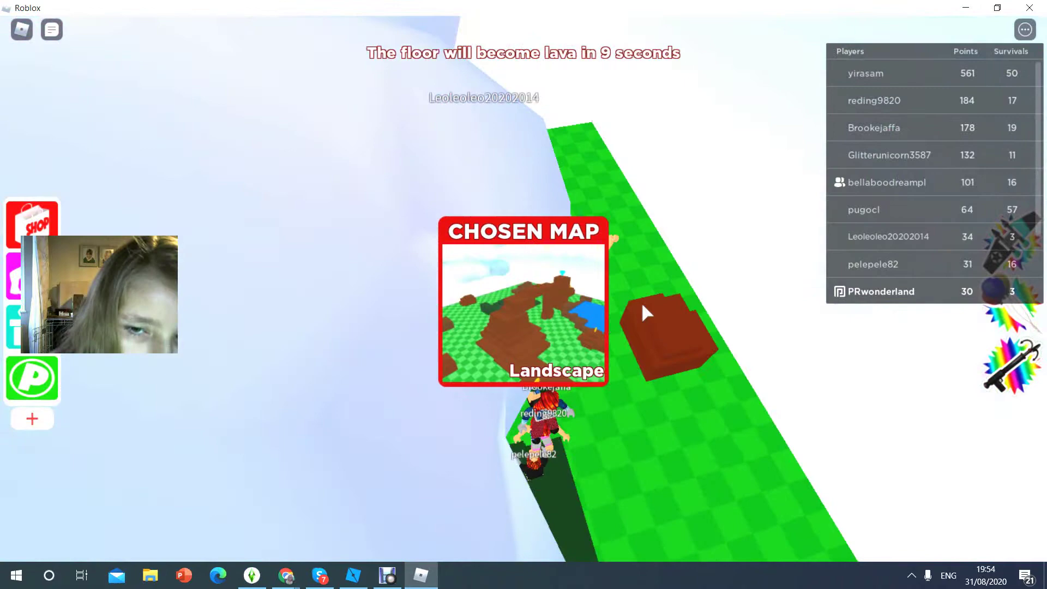
key("w")
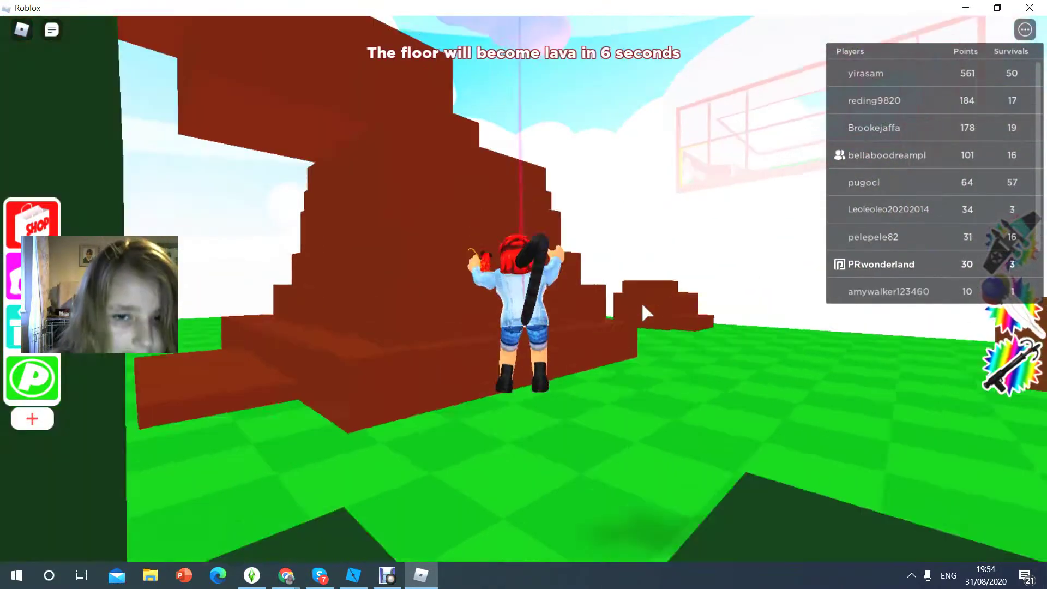
key("w")
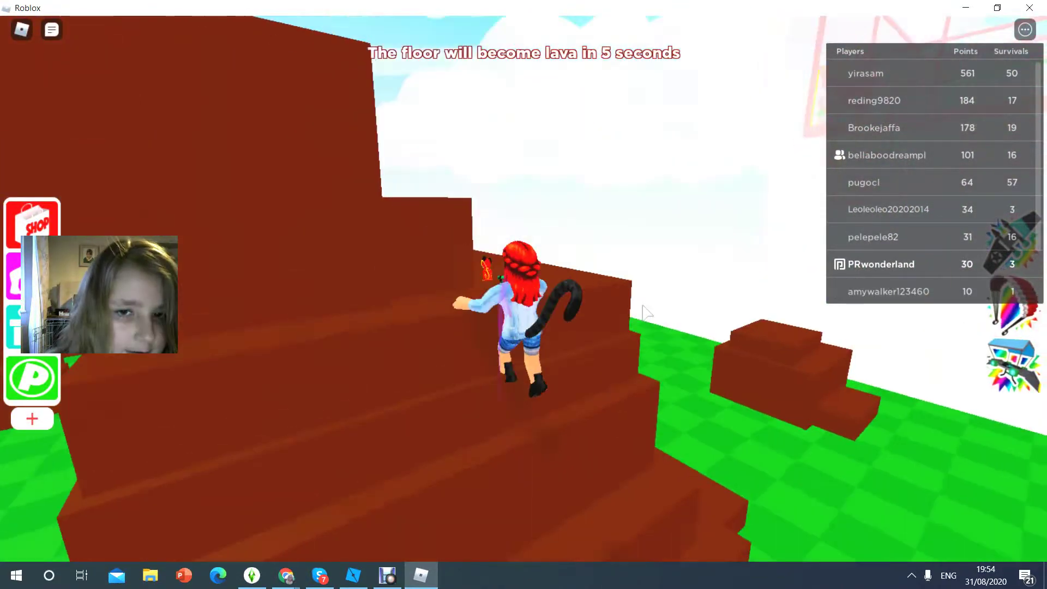
key("w")
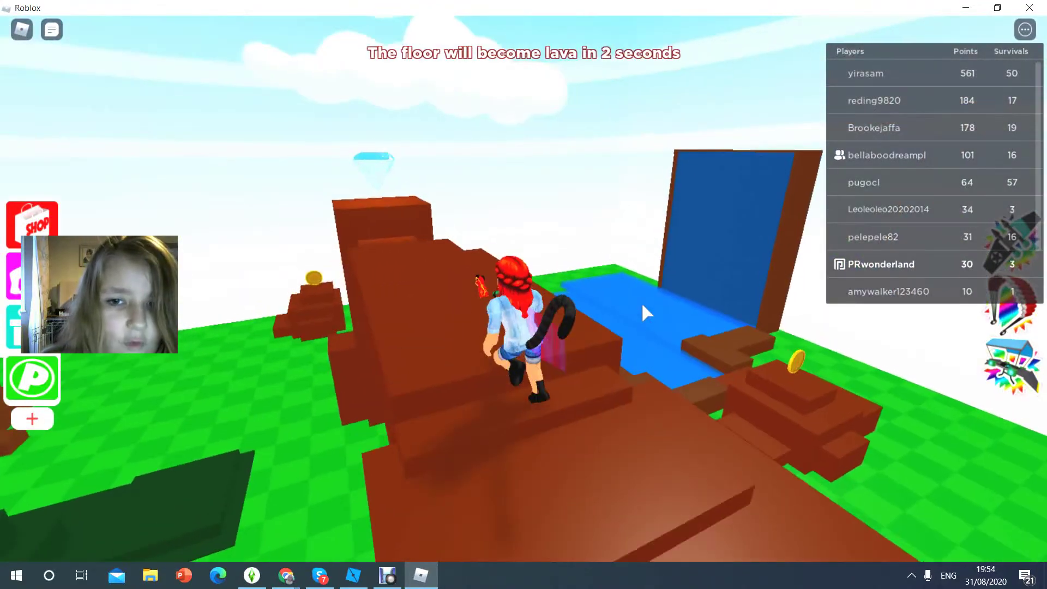
key("w")
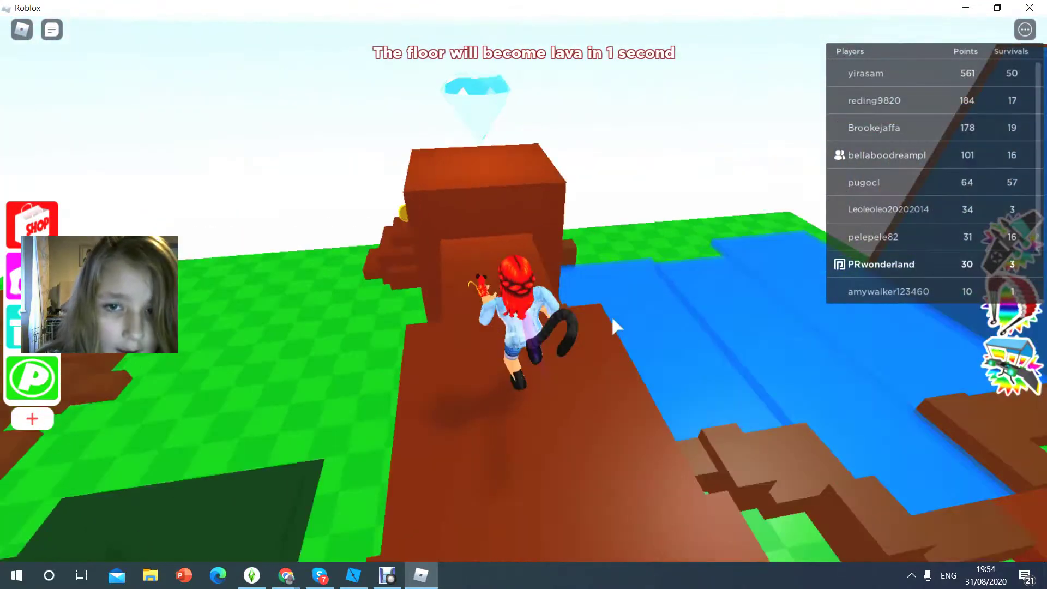
key("w")
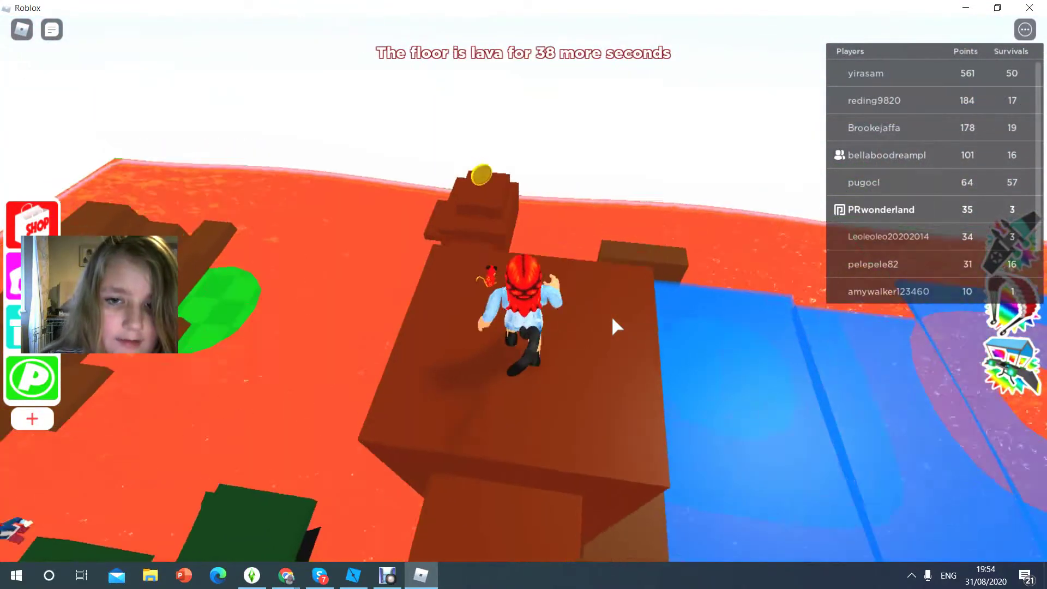
Step: Walk the brown blocks past other players, turning the camera and avoiding lava
key("w")
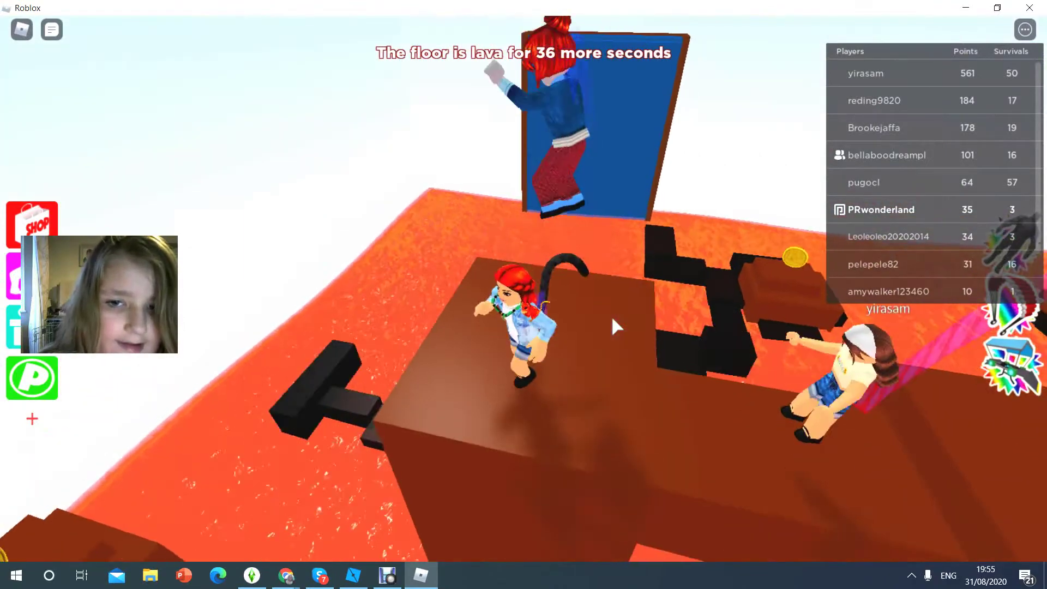
key("Left")
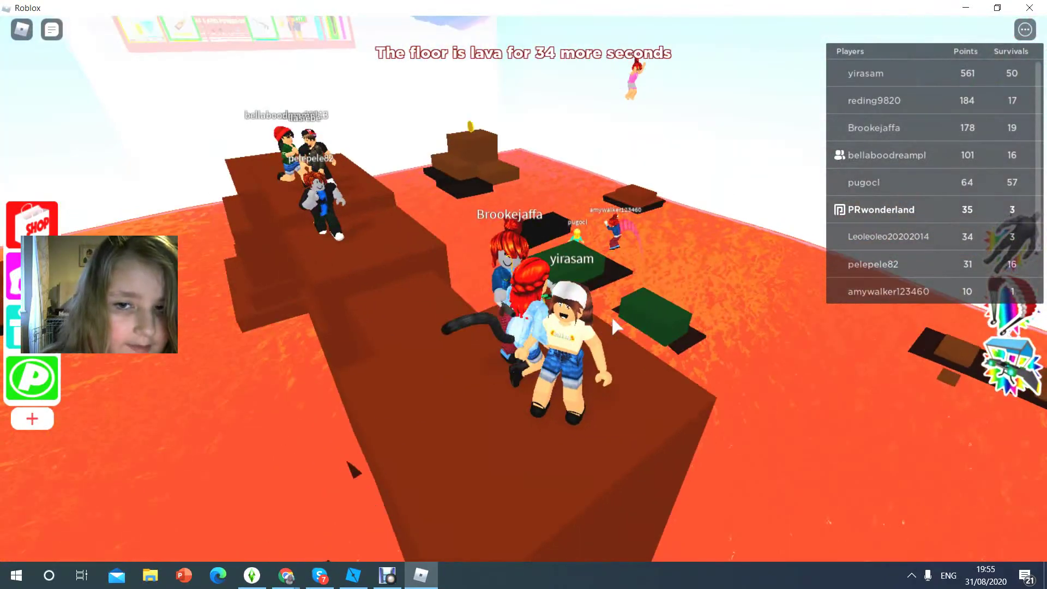
key("w")
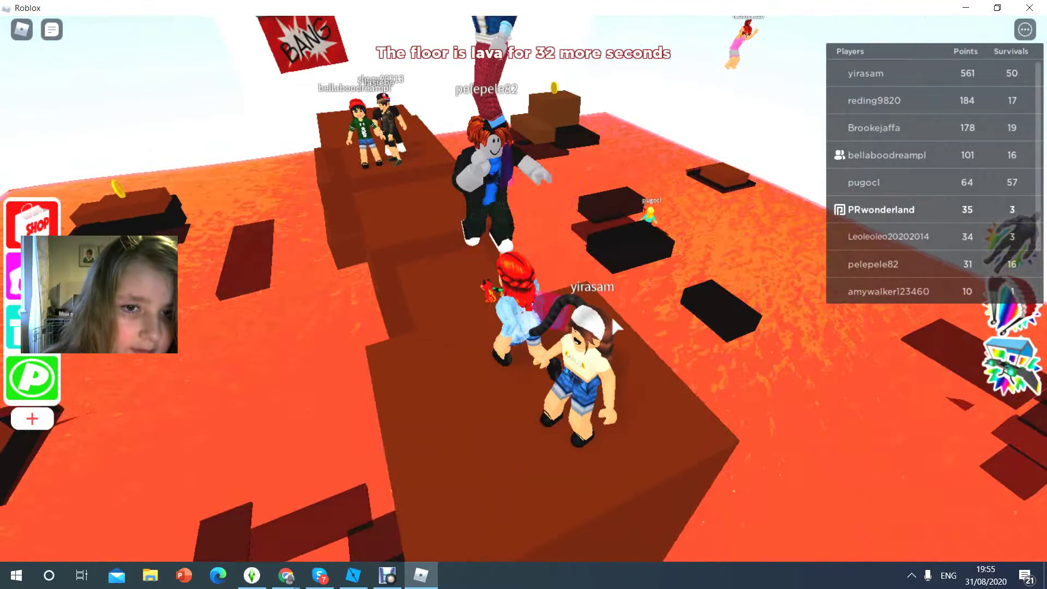
key("w")
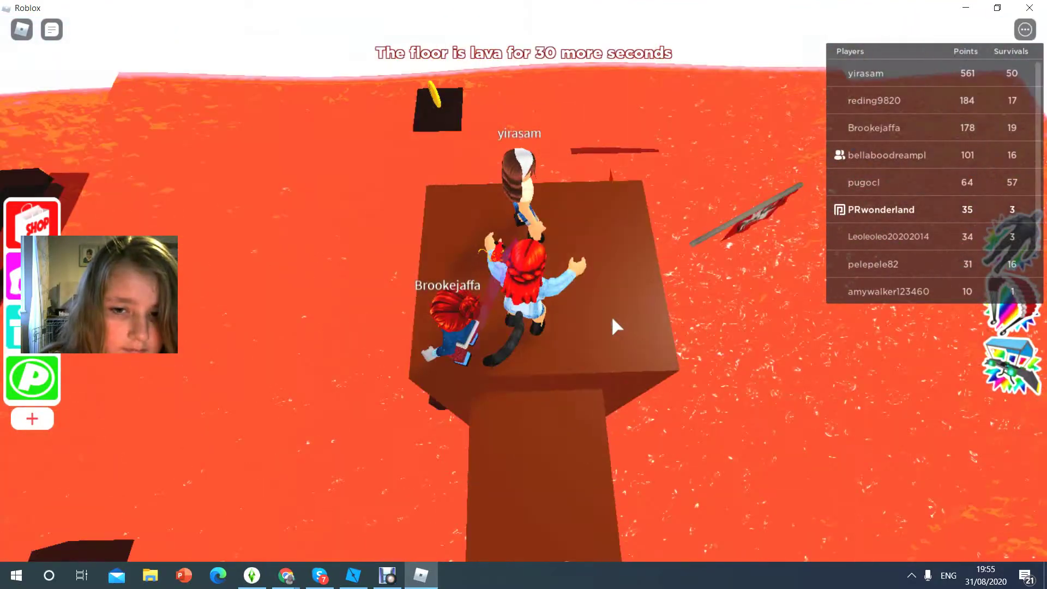
key("w")
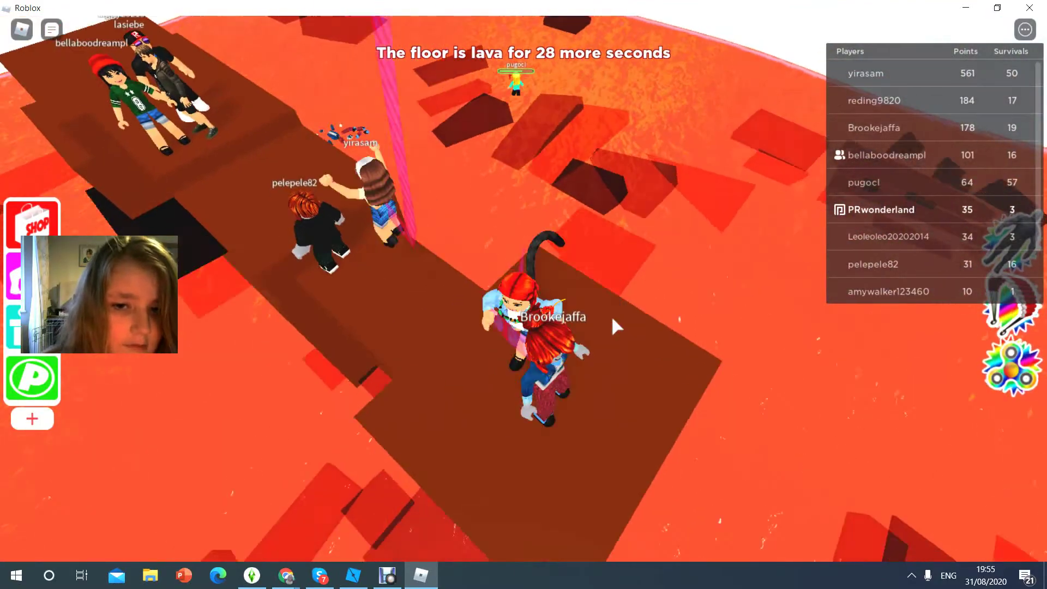
key("w")
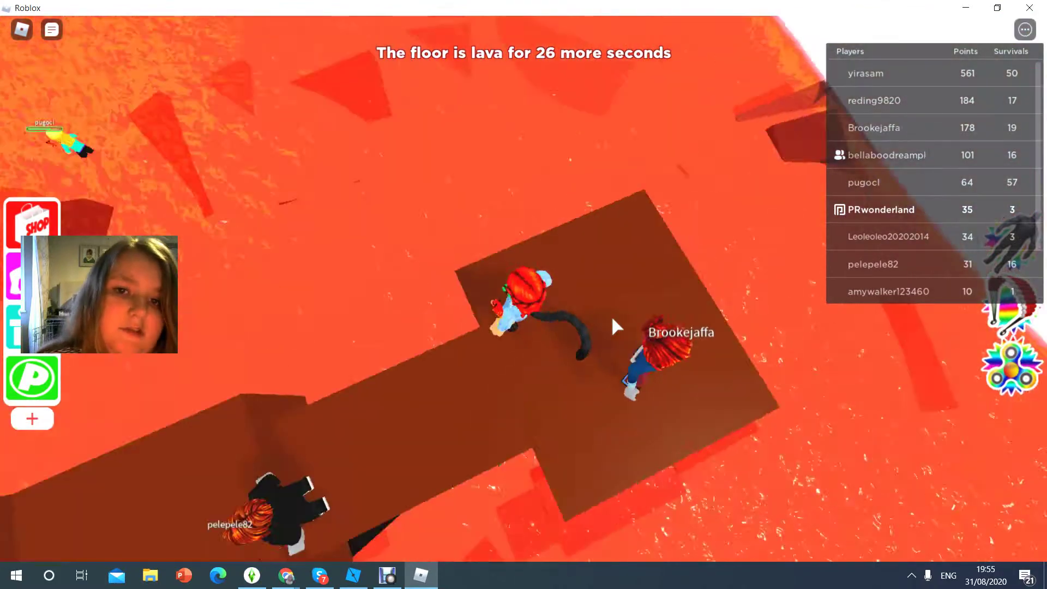
scroll(611, 315, "down", 8)
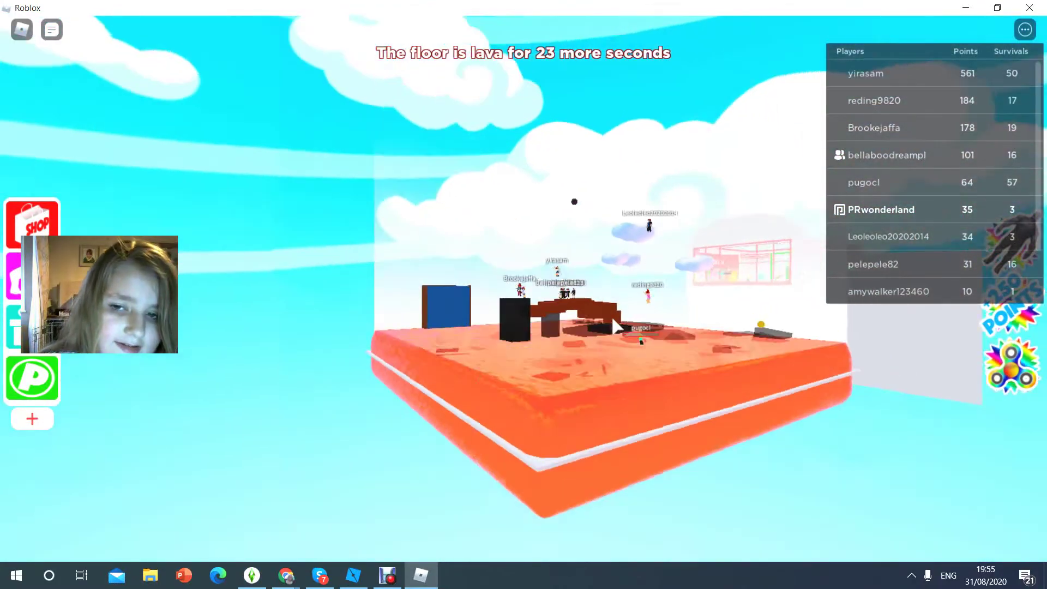
scroll(611, 315, "up", 8)
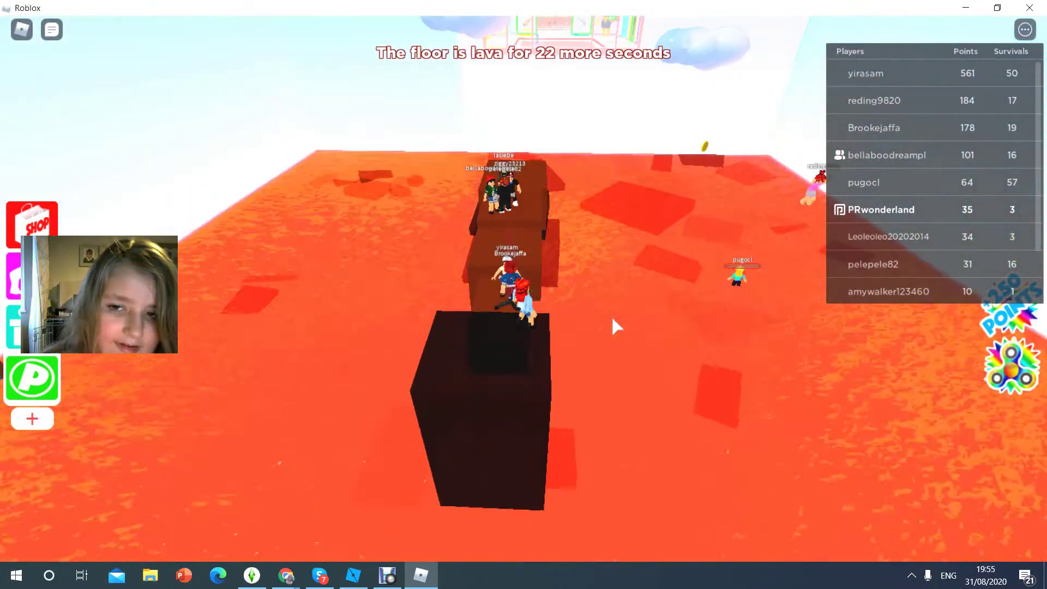
Step: Keep walking the brown path as the lava countdown drops to 10 seconds
key("w")
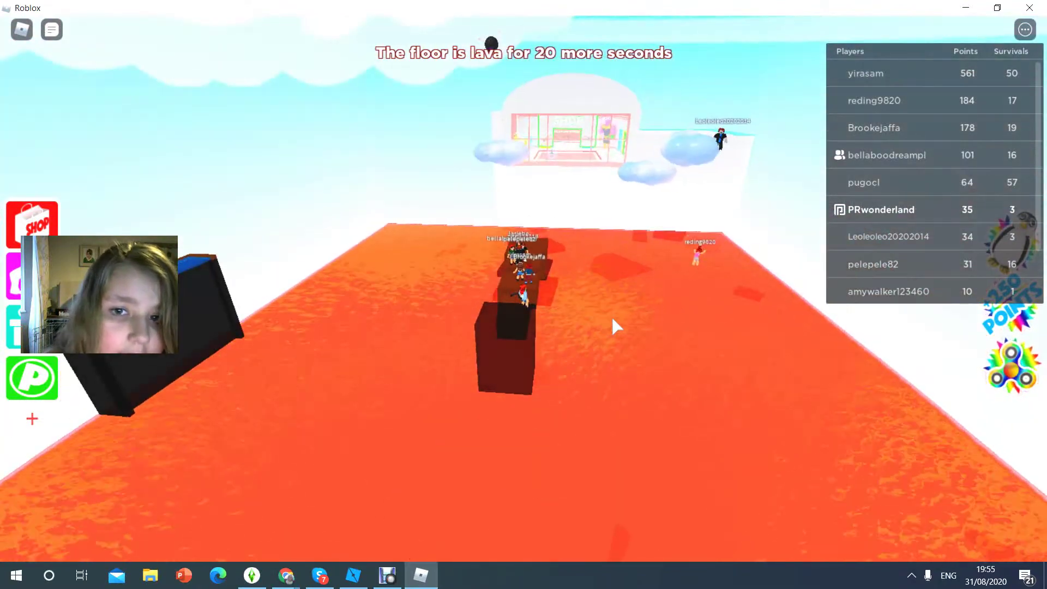
key("w")
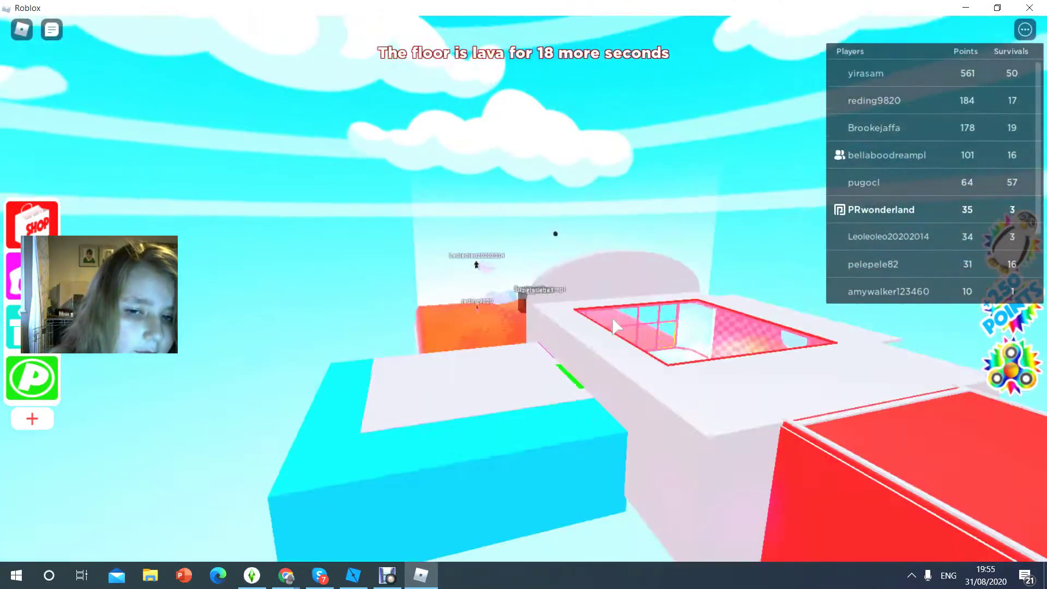
scroll(611, 314, "down", 5)
scroll(611, 315, "up", 5)
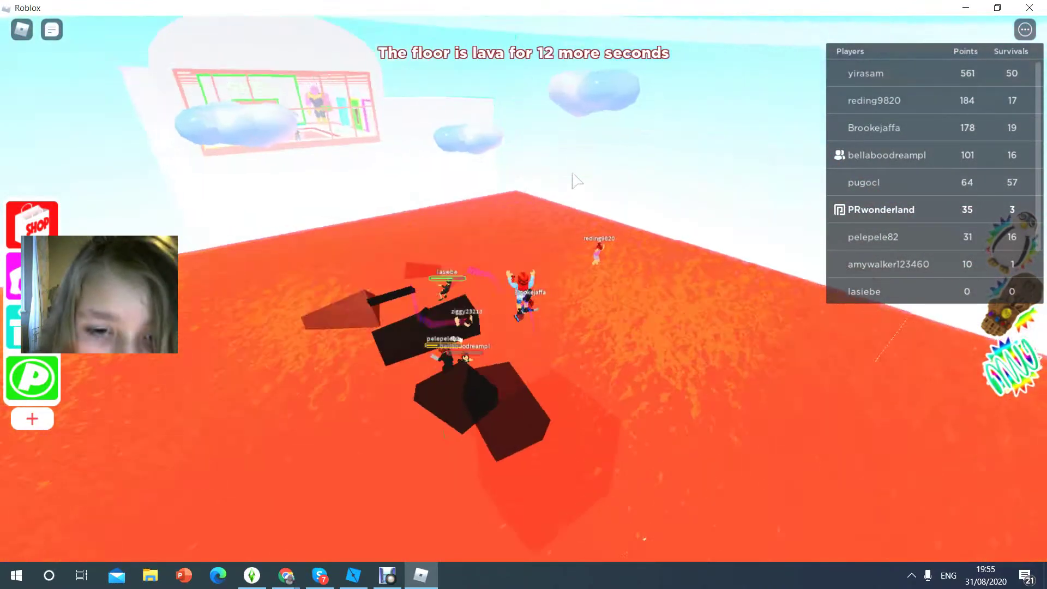
key("w")
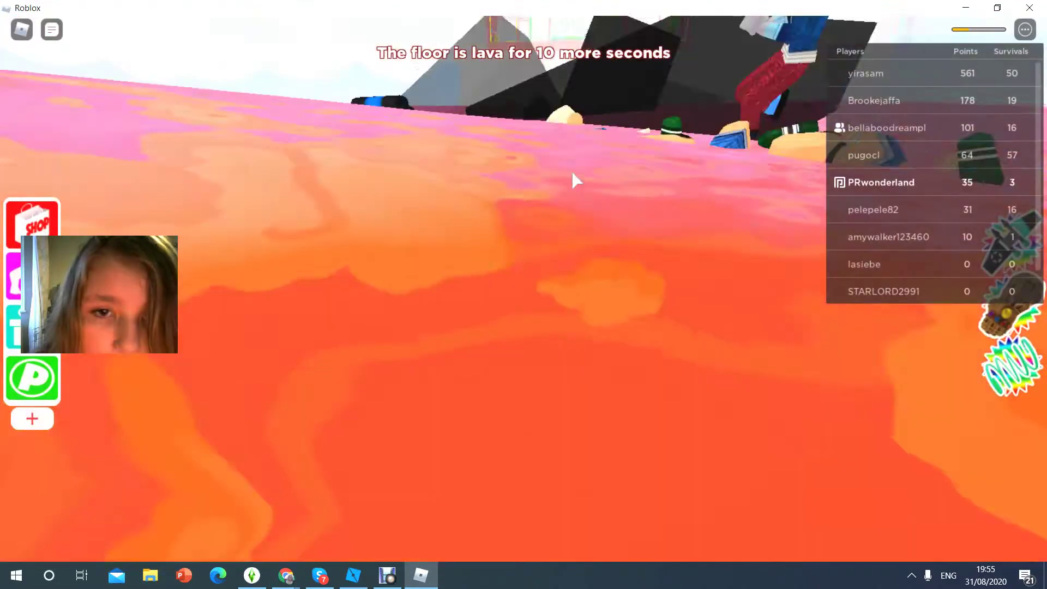
Step: Keep moving and rotate the view until respawning in the lobby
key("w")
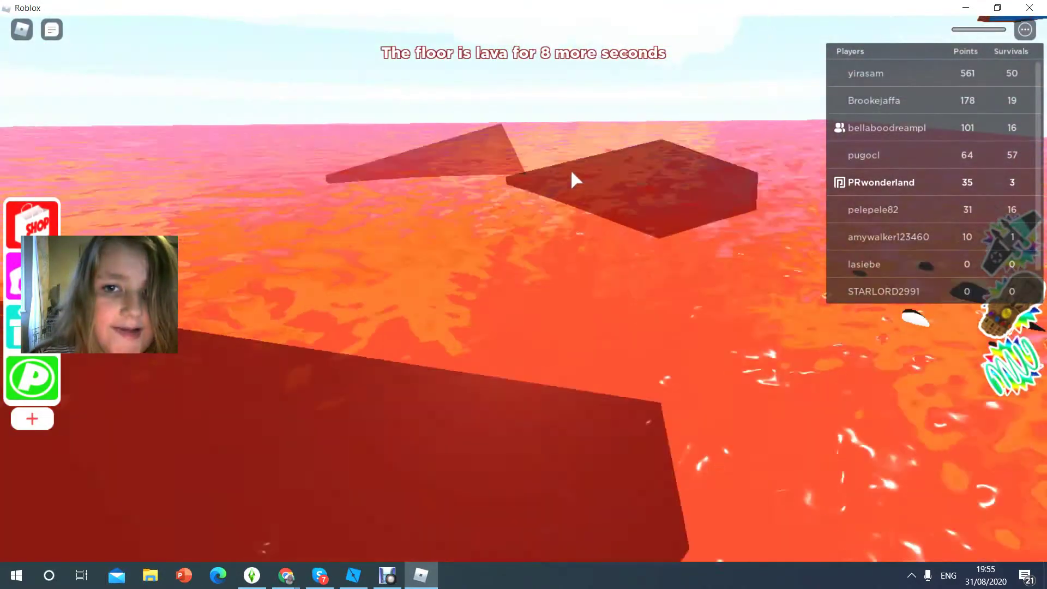
left_click_drag(570, 169, 876, 242)
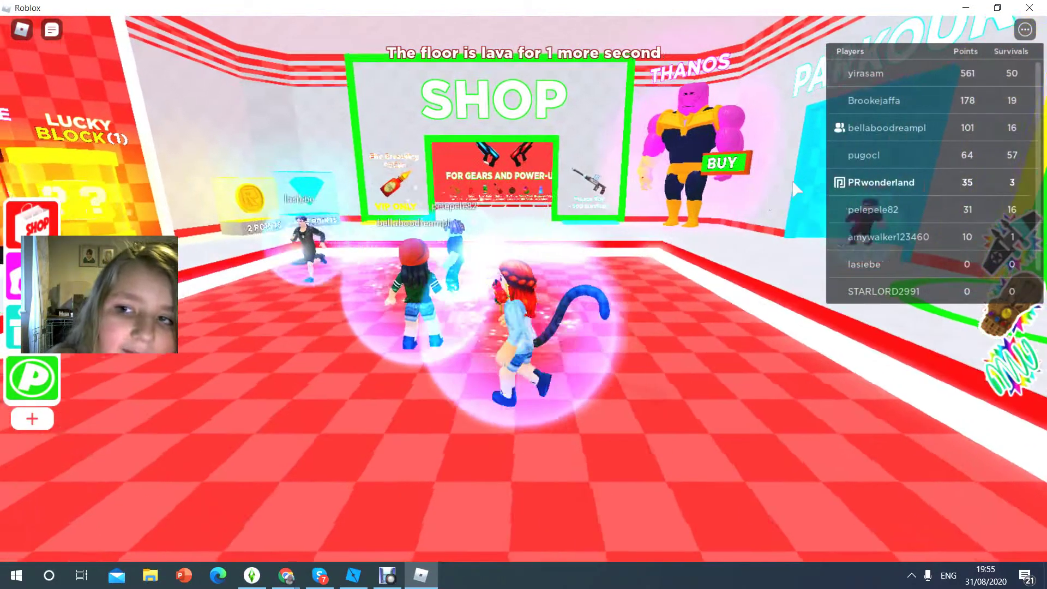
Step: Tilt the camera down over the lobby while heading to the VIP pad
left_click_drag(332, 263, 573, 246)
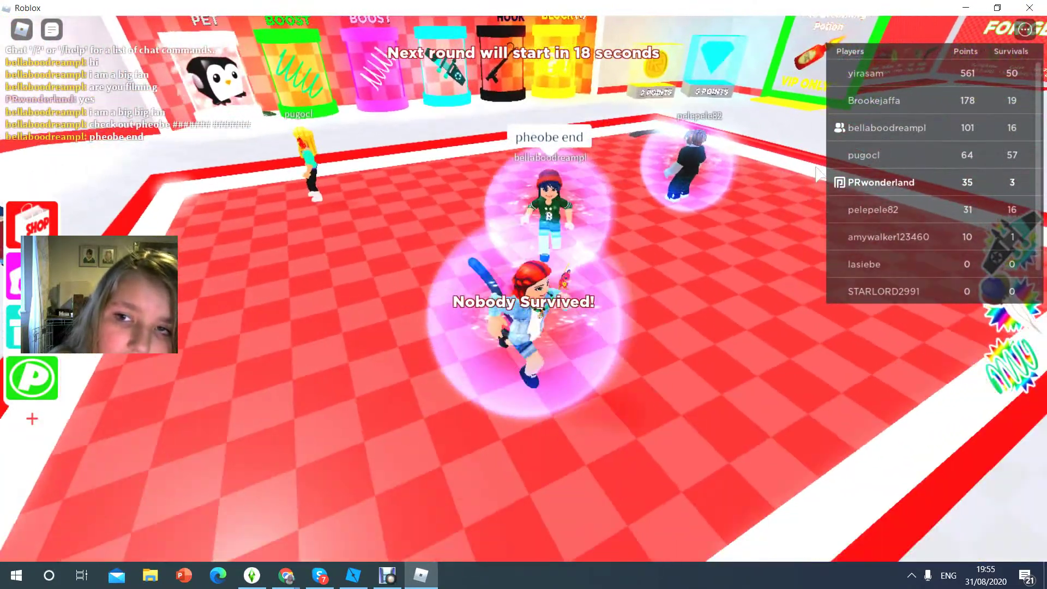
left_click_drag(791, 179, 769, 228)
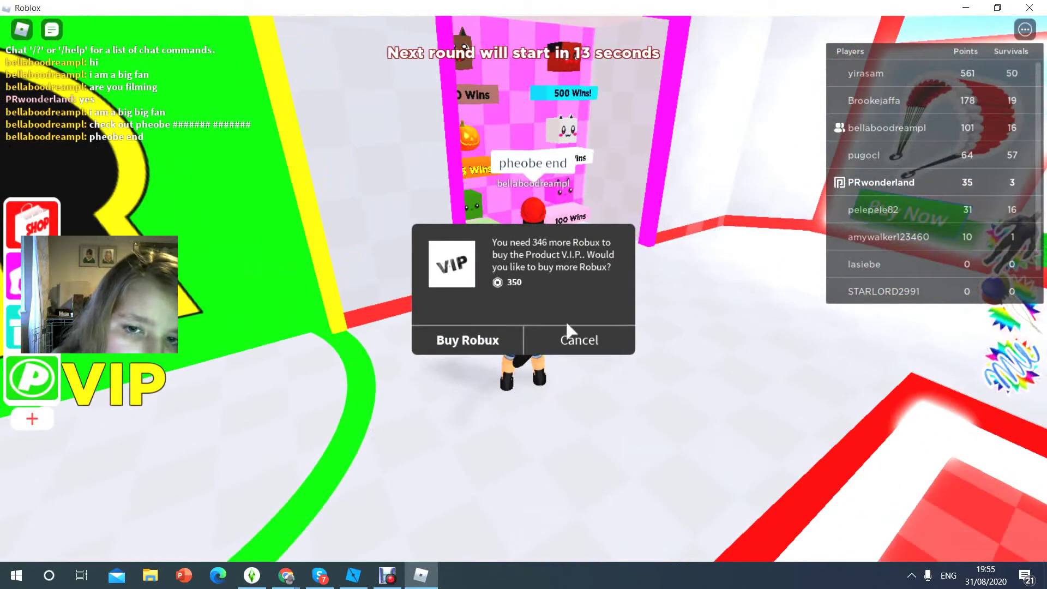
Step: Cancel the VIP Robux prompt, send 'OK' in chat, and switch to Debut
left_click(579, 339)
left_click(143, 173)
type("dddddd")
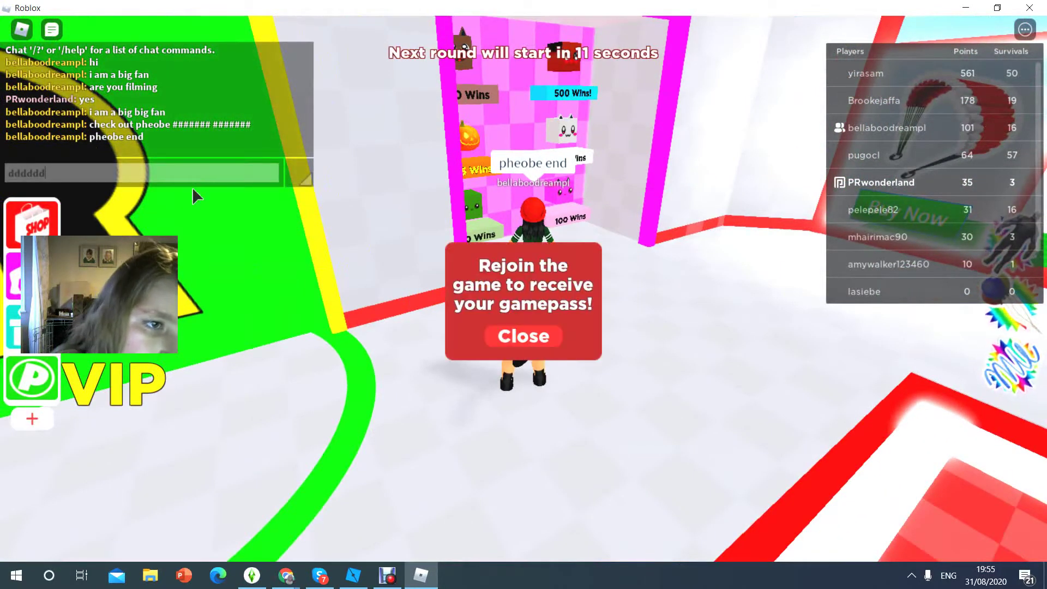
key("BackSpace")
key("BackSpace")
key("BackSpace")
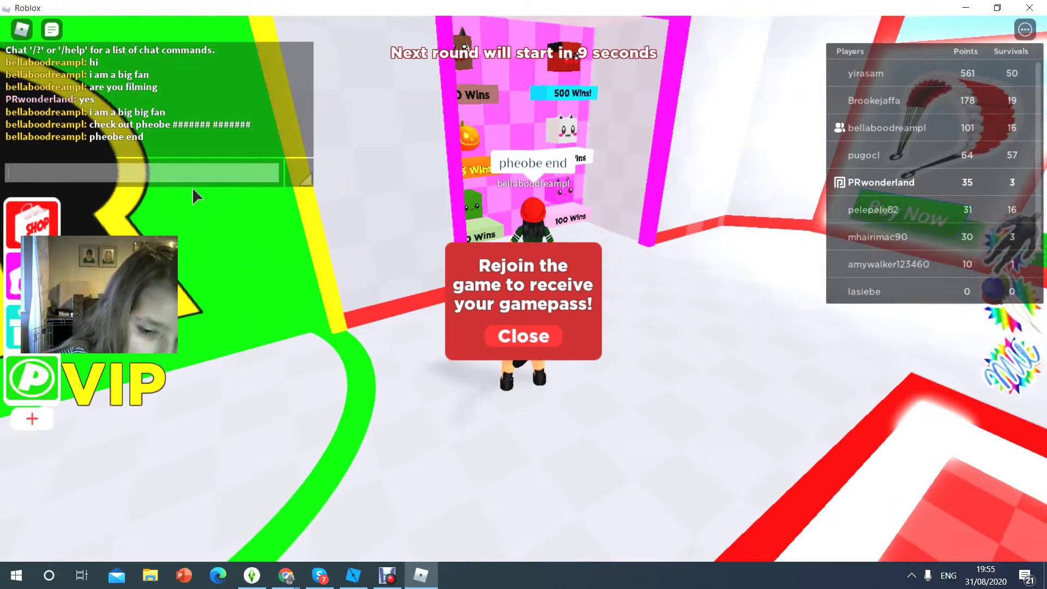
type("okOK")
key("Return")
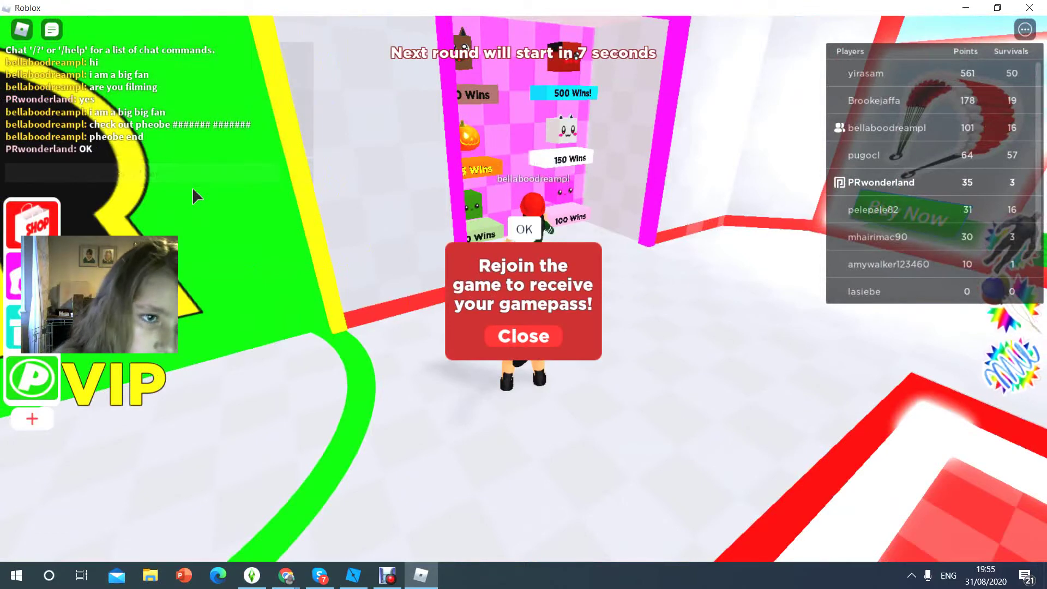
left_click(388, 575)
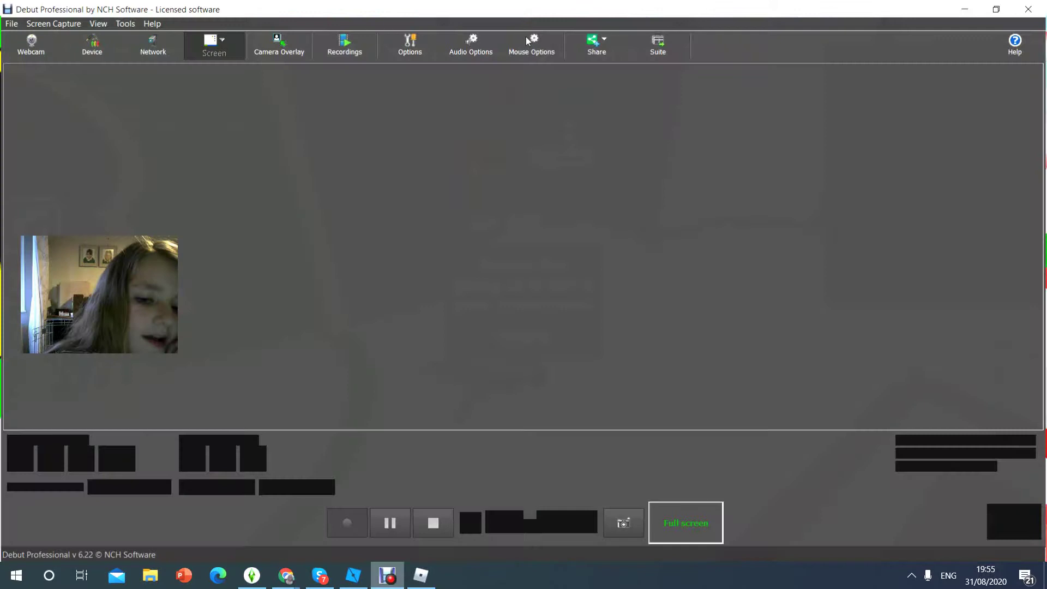